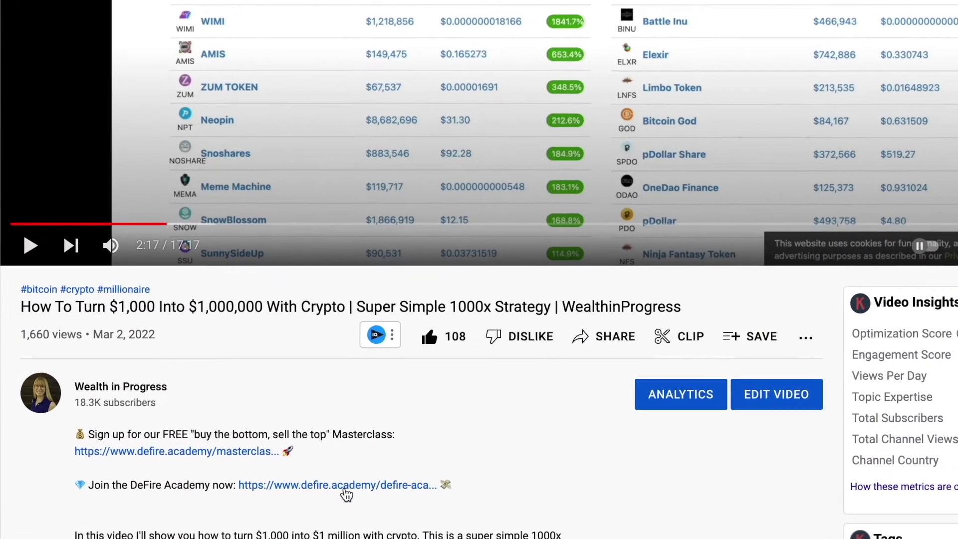
Follow the video-description link to the spookyswap.finance home page
click(346, 487)
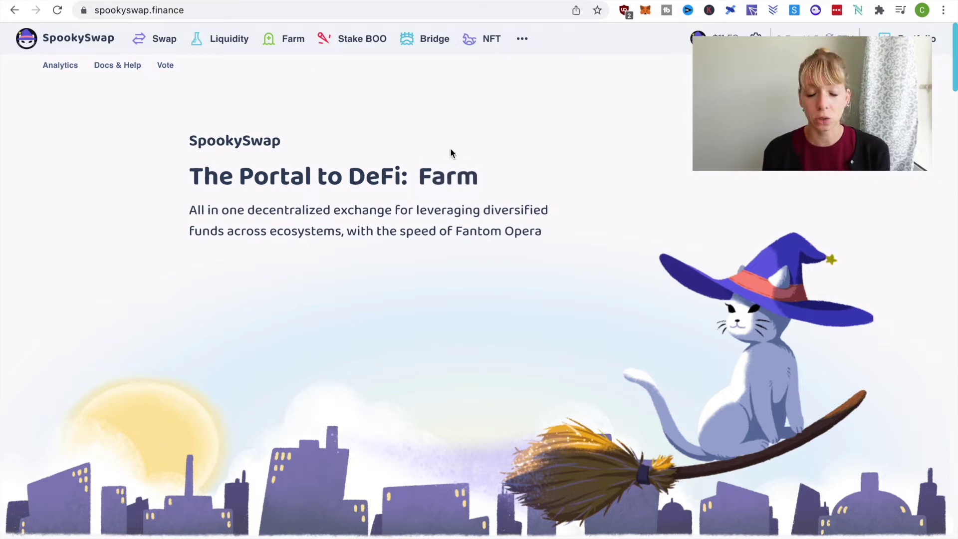
Open Farms and browse the active pairs such as FTM-BEETS, FTM-ANY and FTM-BRUSH
click(280, 46)
scroll(801, 318, down, 2)
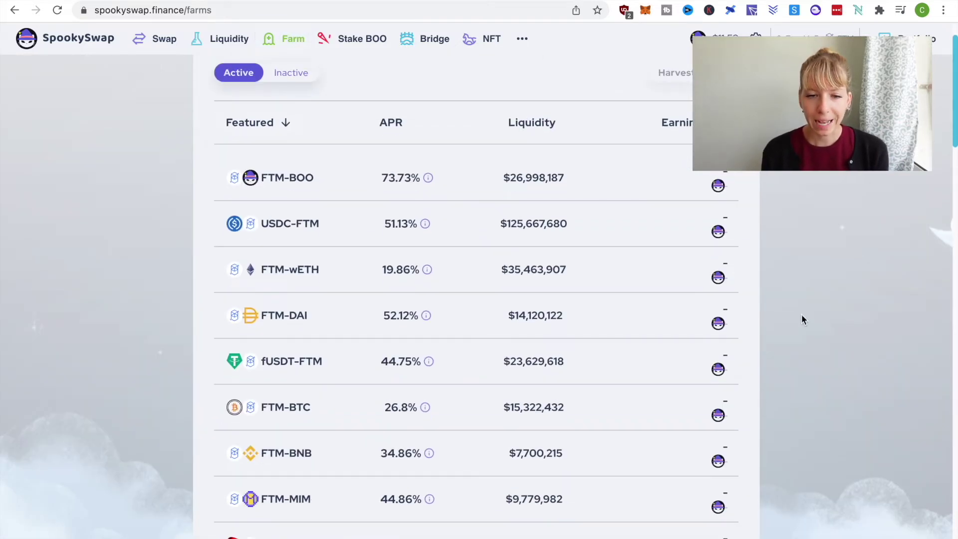
scroll(802, 319, down, 2)
scroll(625, 395, down, 3)
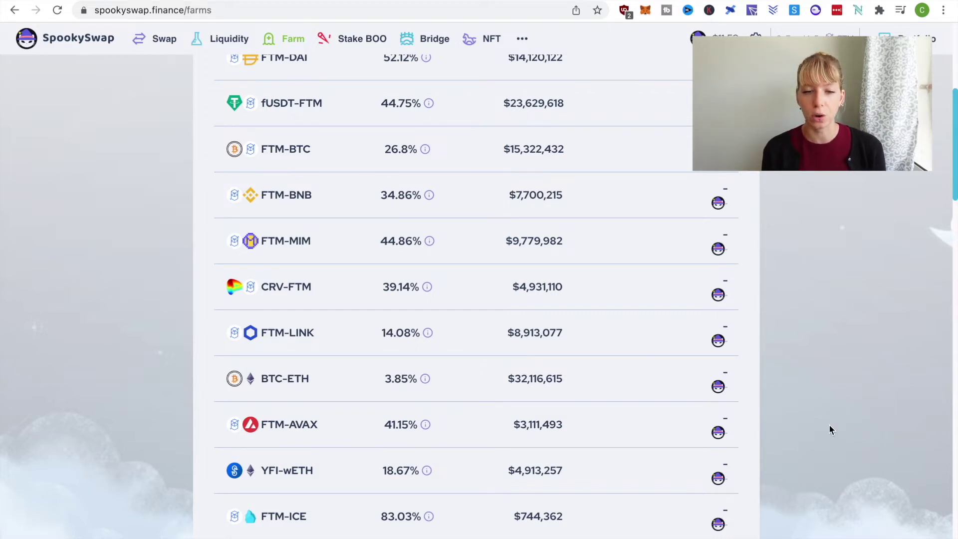
scroll(825, 308, up, 3)
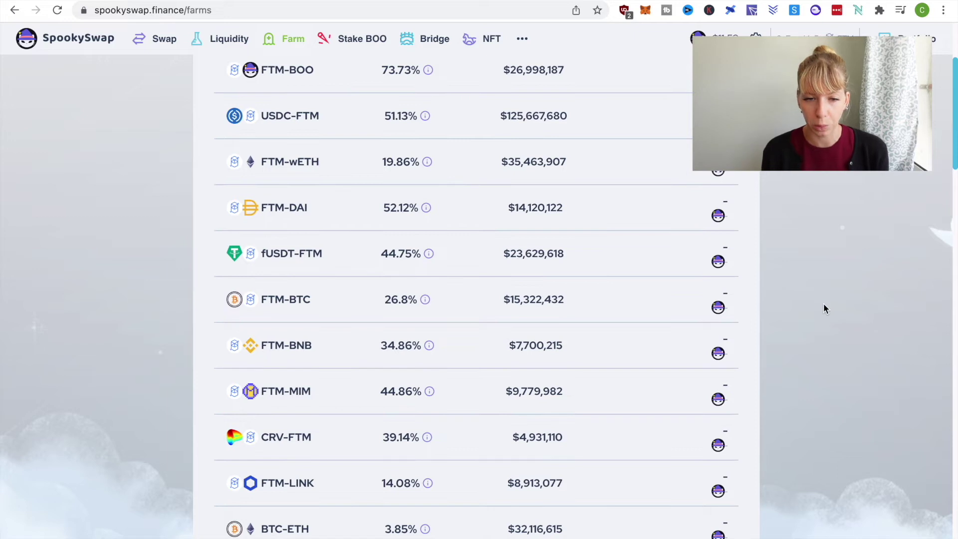
scroll(823, 309, down, 6)
scroll(504, 291, down, 6)
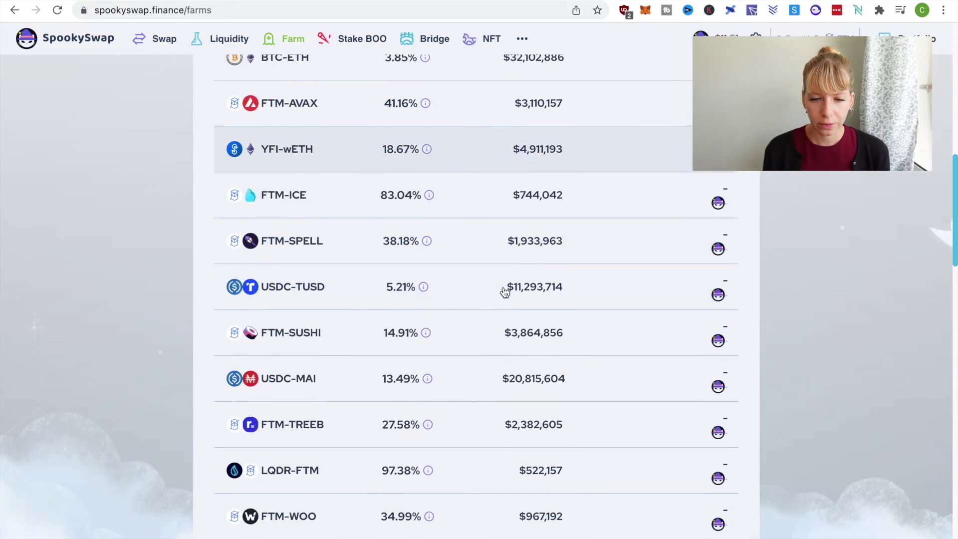
scroll(505, 291, up, 2)
mouse_move(392, 382)
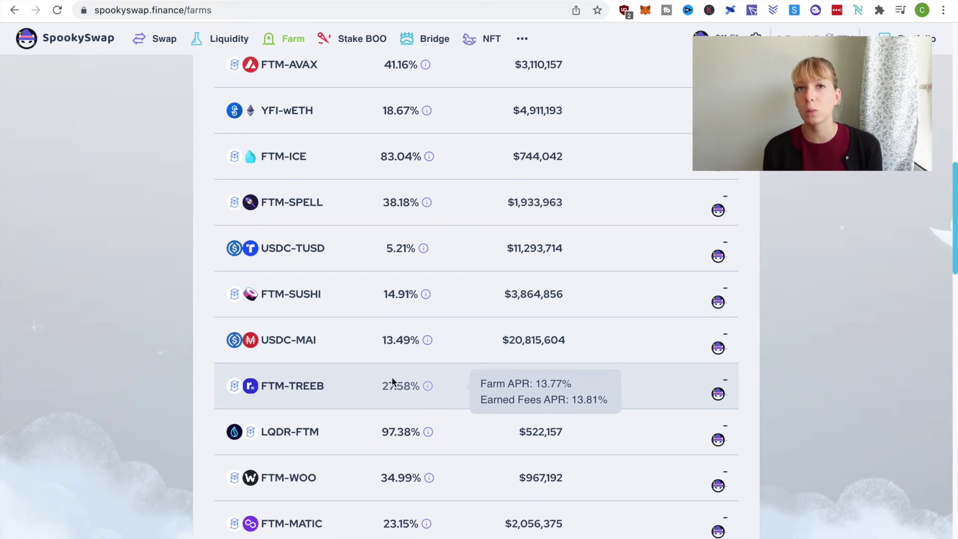
scroll(392, 380, down, 10)
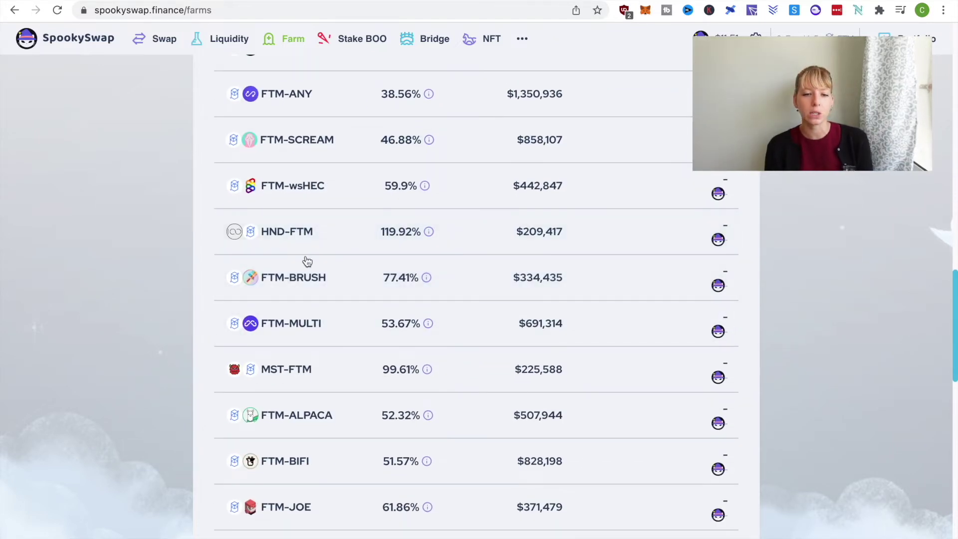
mouse_move(456, 285)
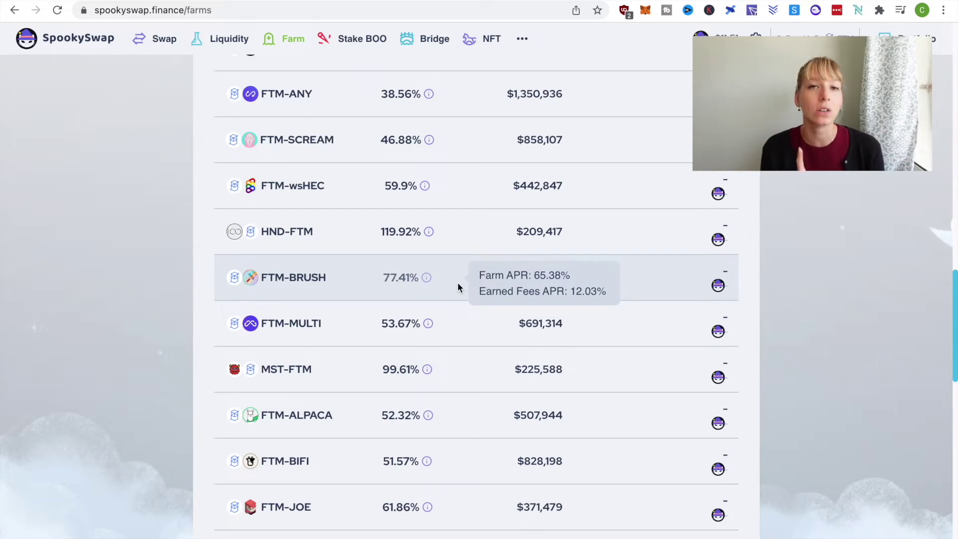
scroll(458, 287, up, 1)
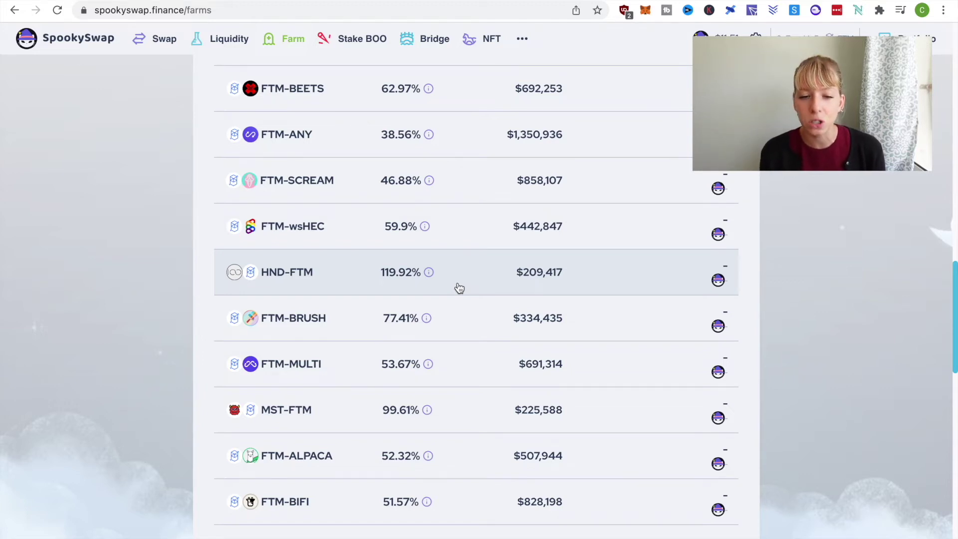
scroll(458, 288, up, 1)
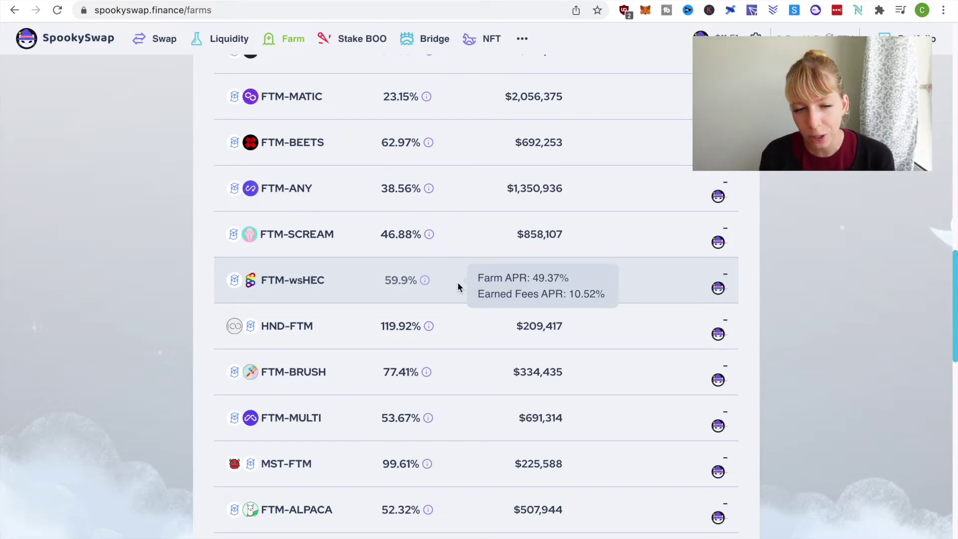
scroll(458, 287, up, 8)
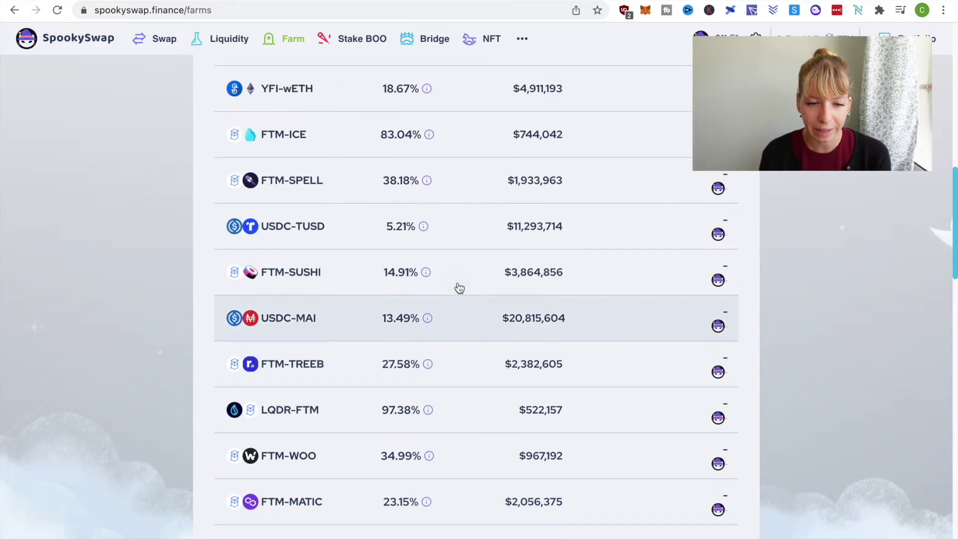
scroll(507, 322, up, 10)
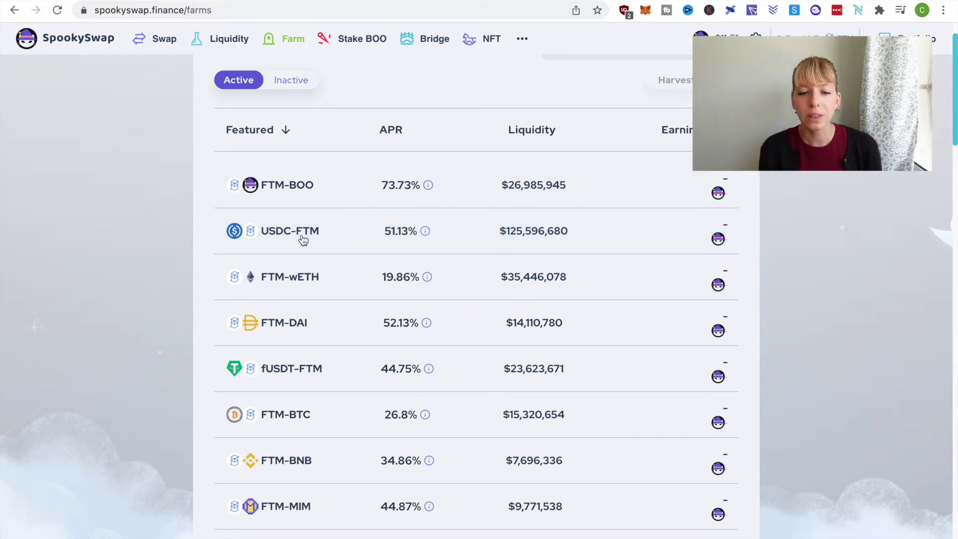
From the USDC-FTM farm, follow 'Get USDC-FTM spLP' to the FTM/USDC supply page
mouse_move(462, 241)
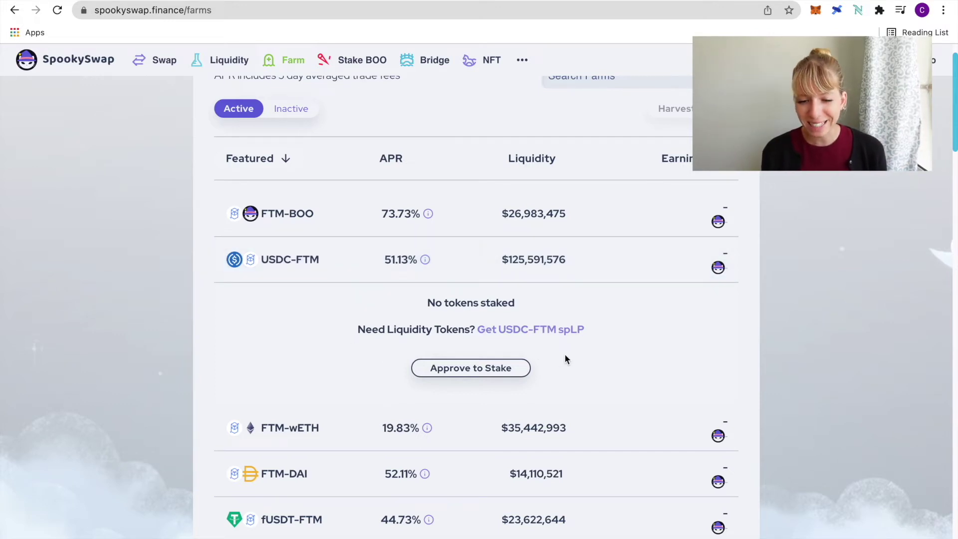
click(534, 330)
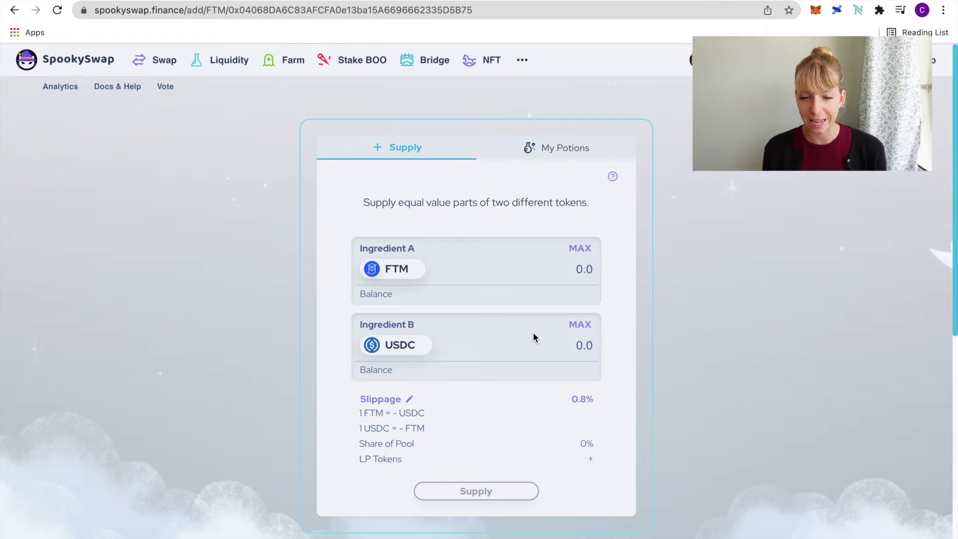
scroll(428, 140, down, 1)
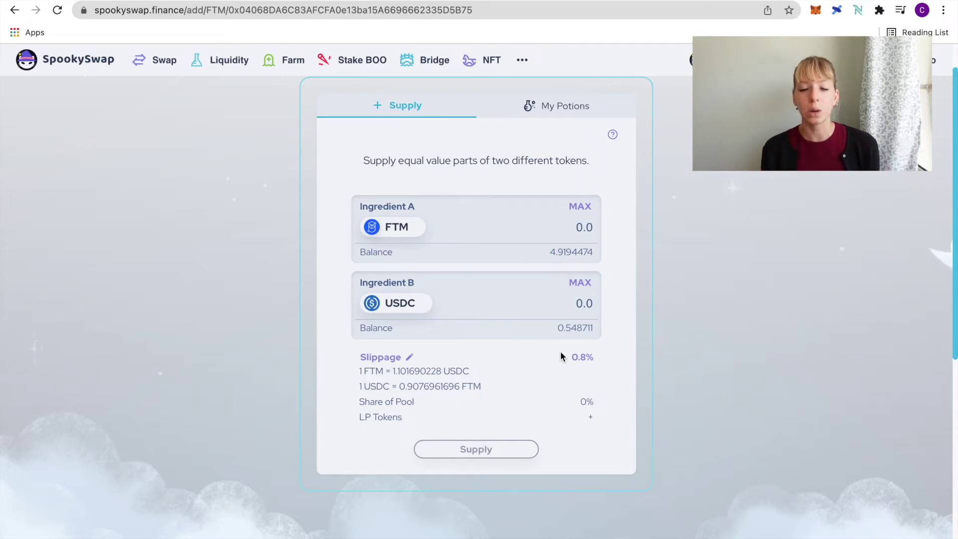
Swap 1 FTM for about 1.09 USDC, confirming the transaction in MetaMask
click(149, 62)
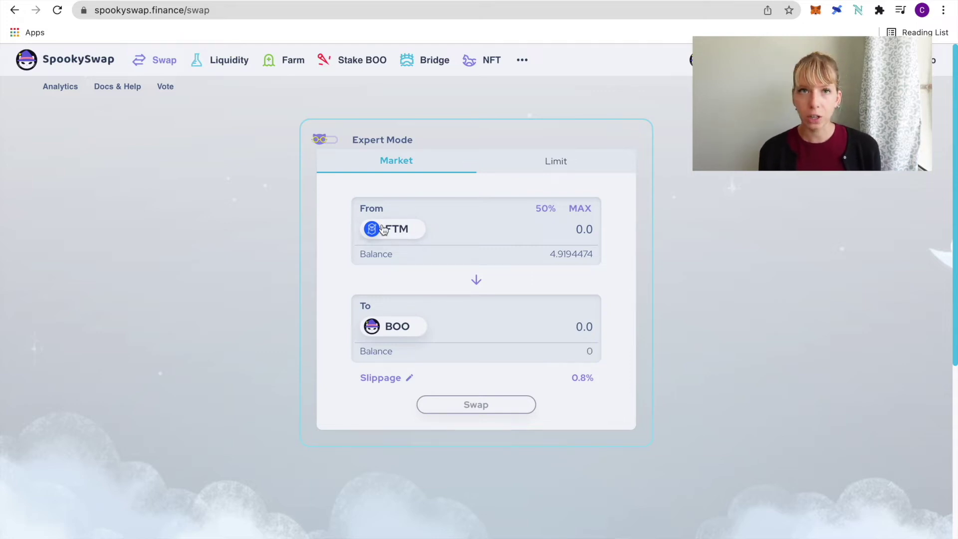
click(392, 328)
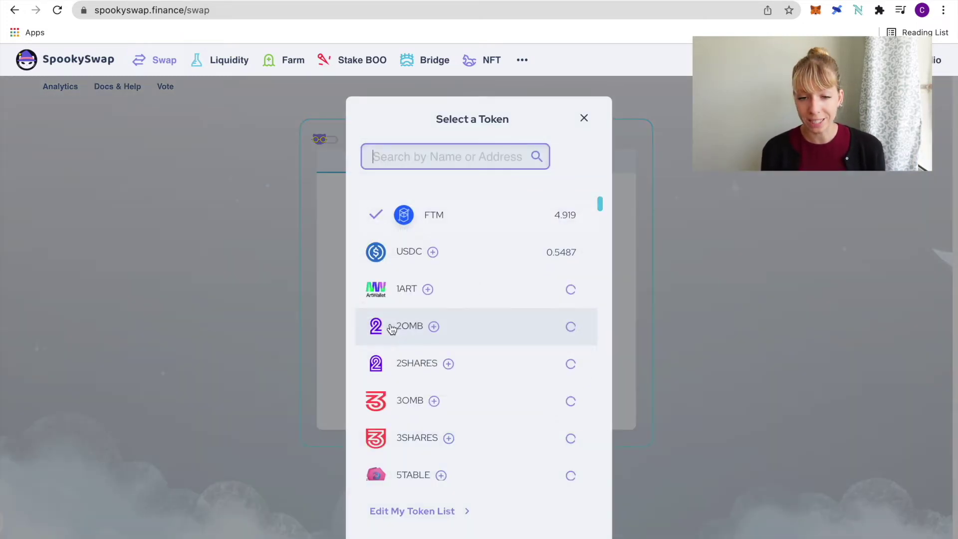
click(409, 250)
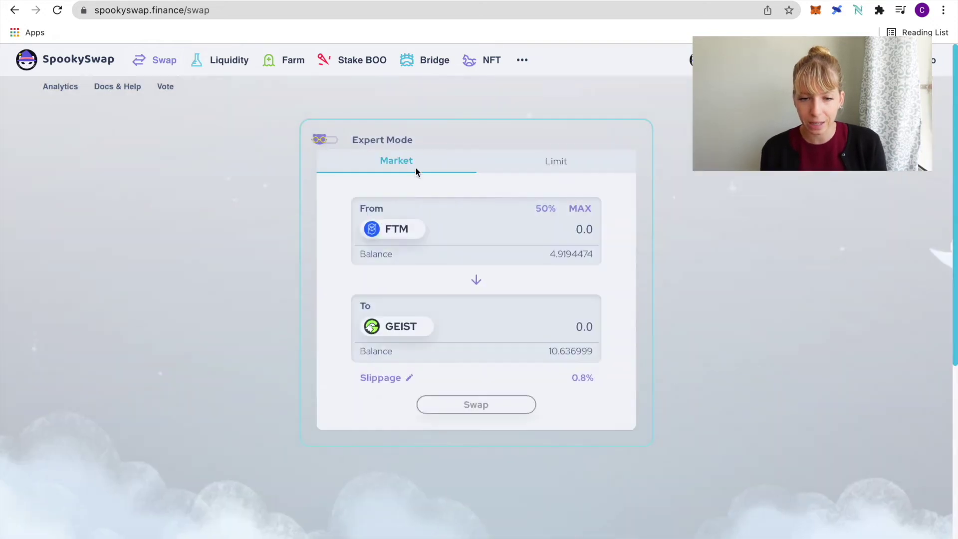
click(398, 332)
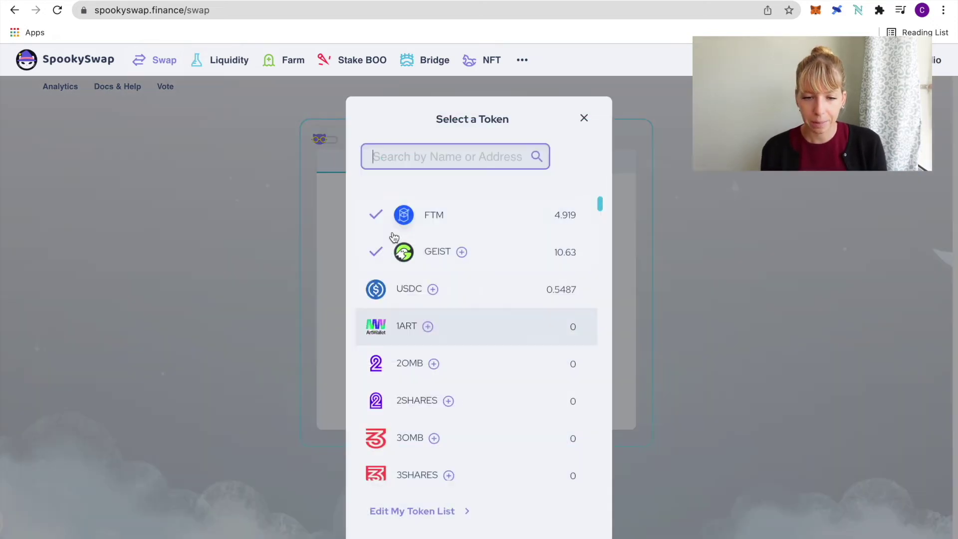
click(408, 294)
text(1)
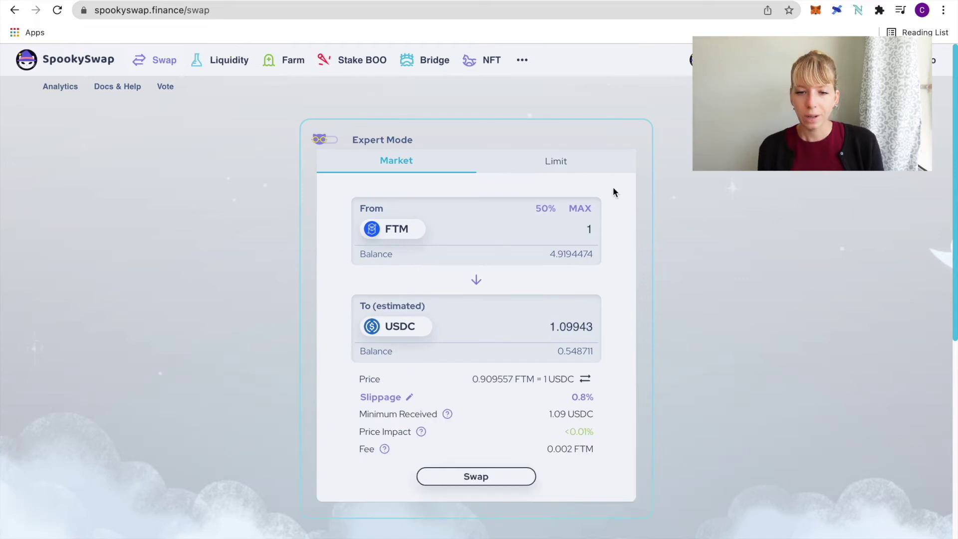
click(489, 479)
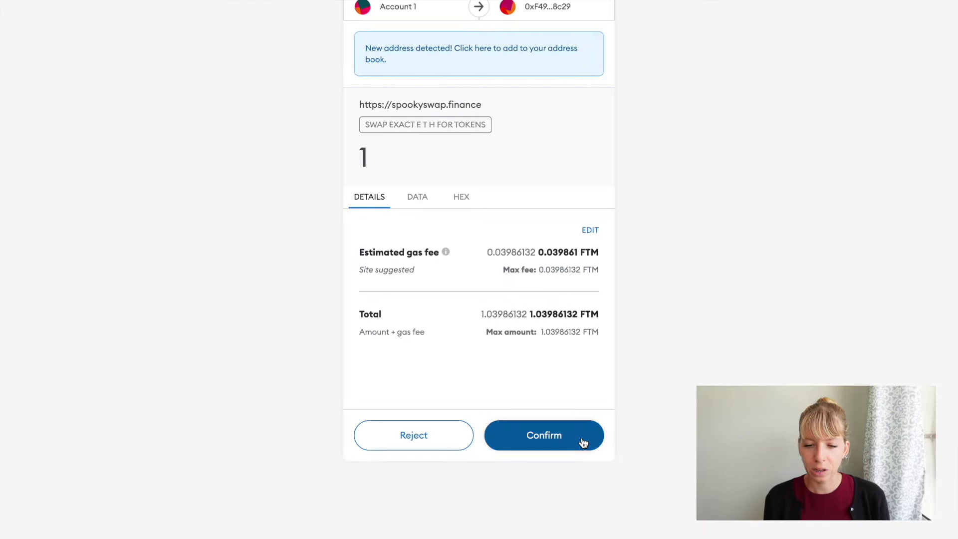
click(581, 441)
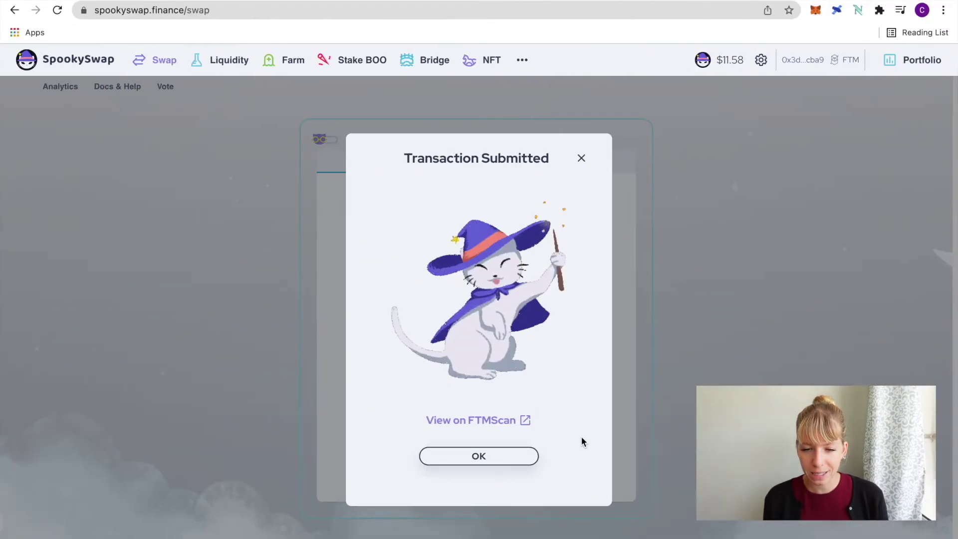
click(581, 159)
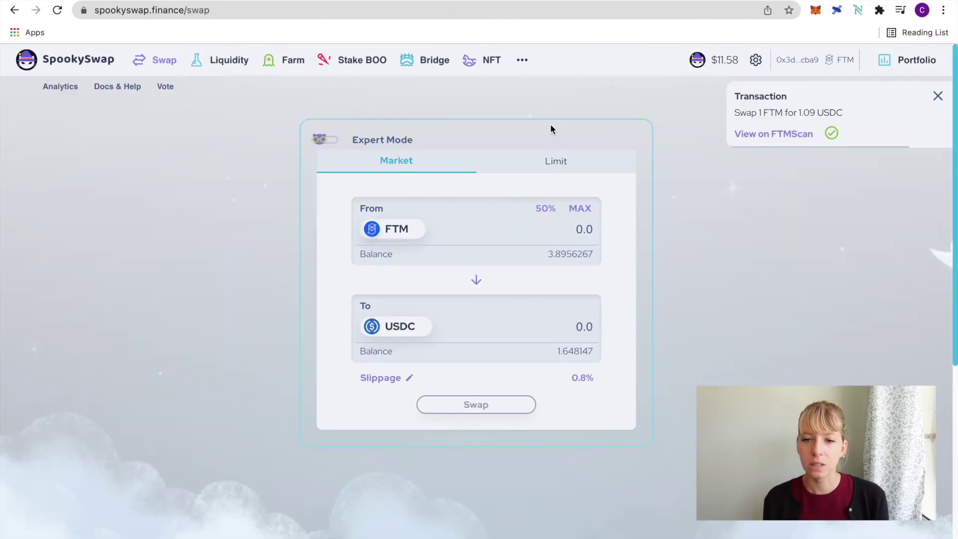
Back on the add-liquidity form, pair the full 1.648147 USDC balance with 1.49628 FTM
click(230, 68)
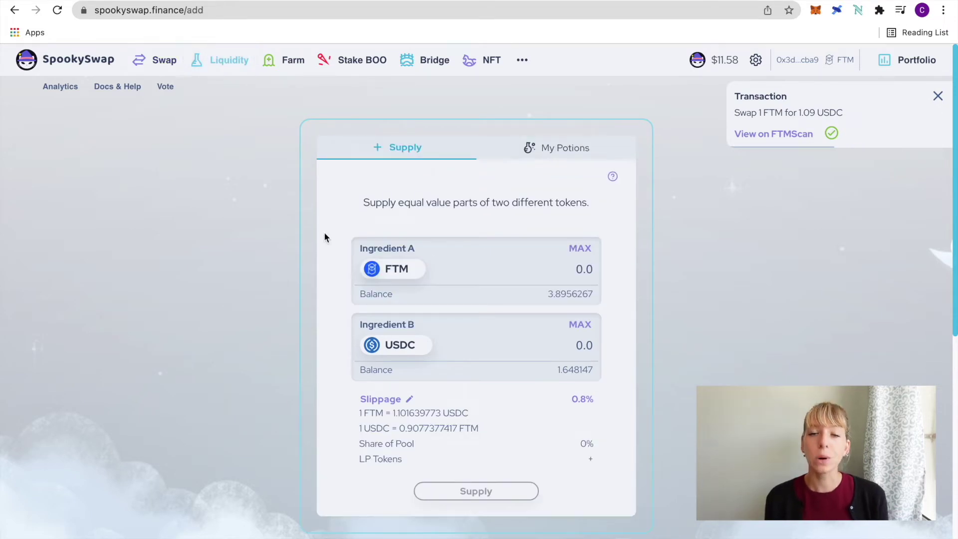
click(278, 74)
click(313, 309)
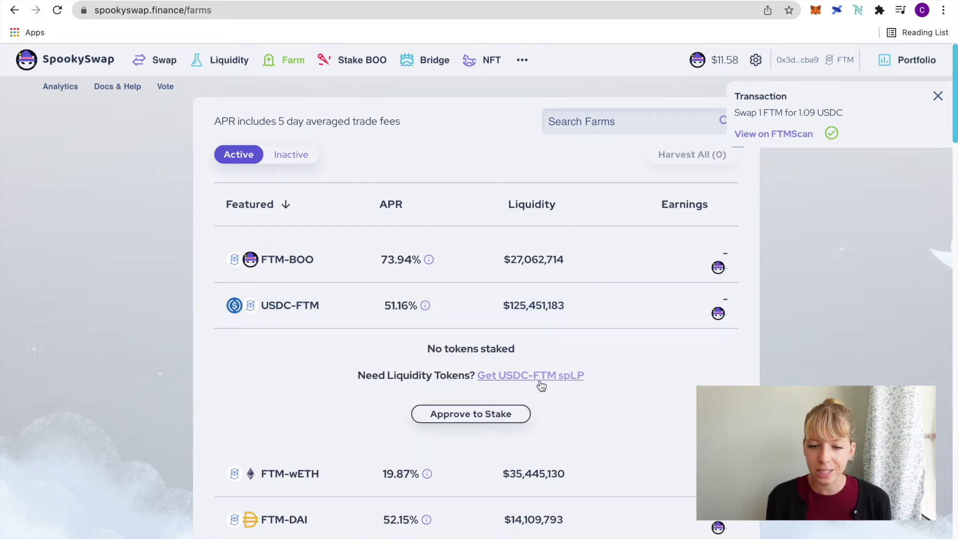
click(213, 64)
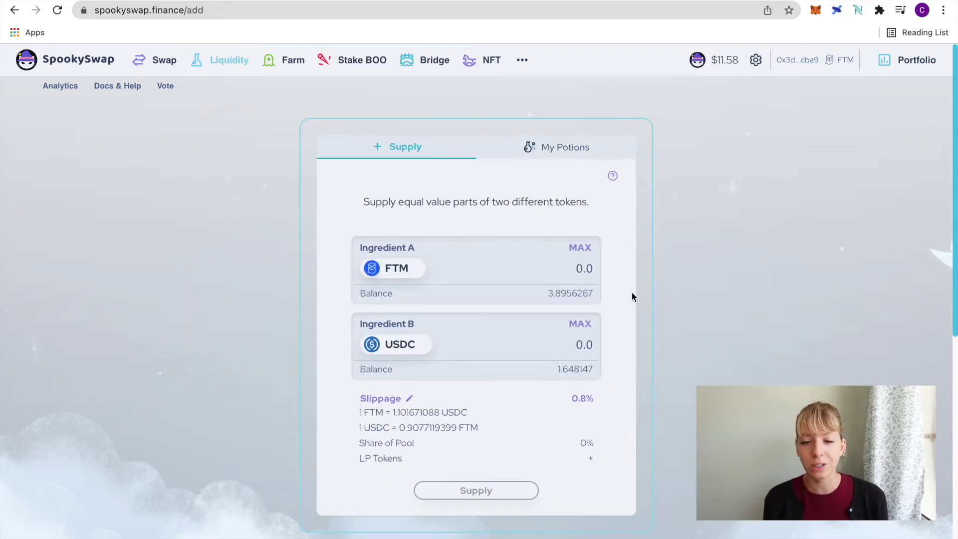
scroll(632, 297, down, 2)
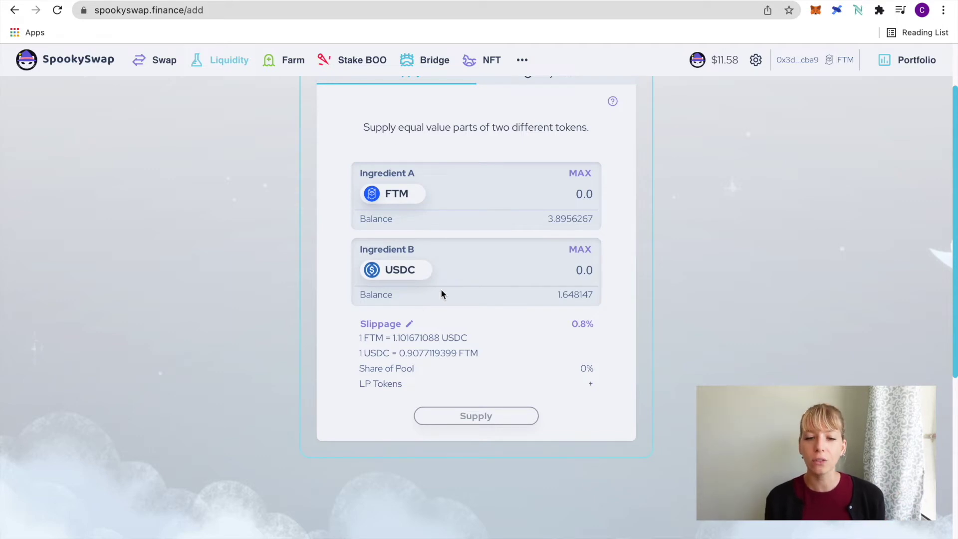
click(579, 249)
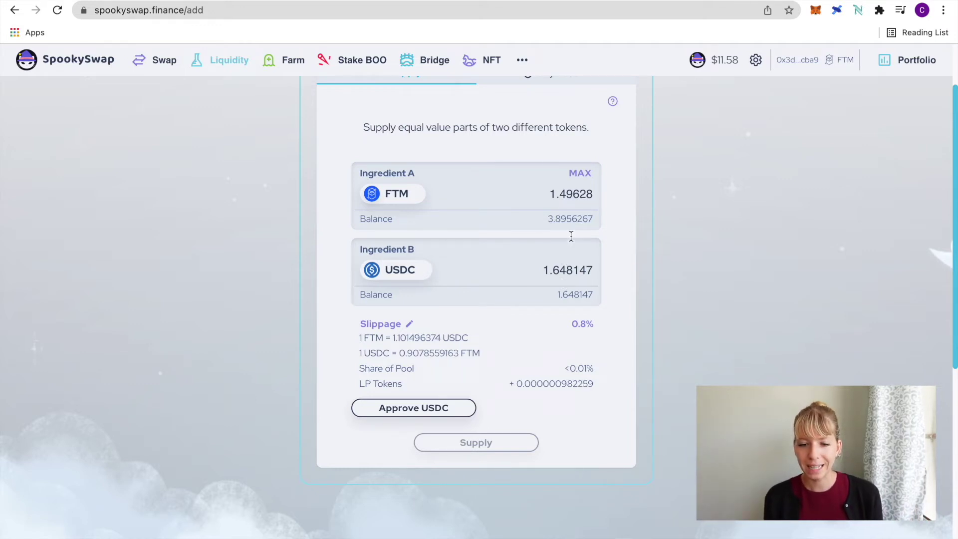
Approve USDC spending and supply 1.49 FTM with 1.64 USDC, confirming both in MetaMask
click(423, 409)
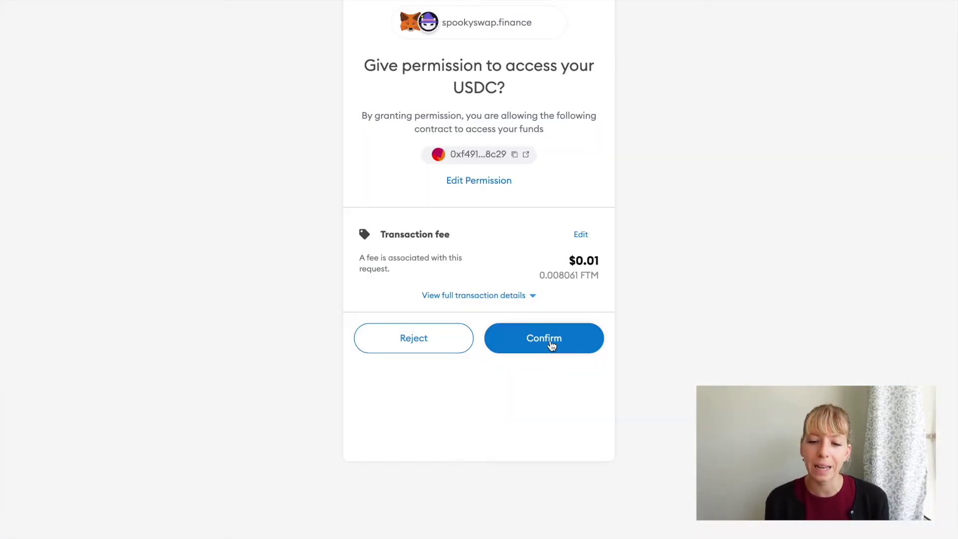
click(552, 346)
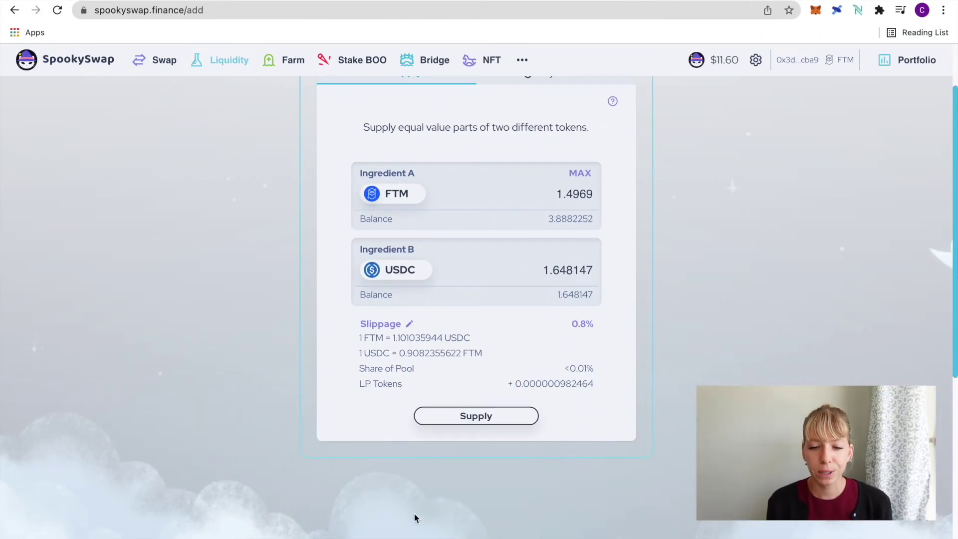
click(468, 422)
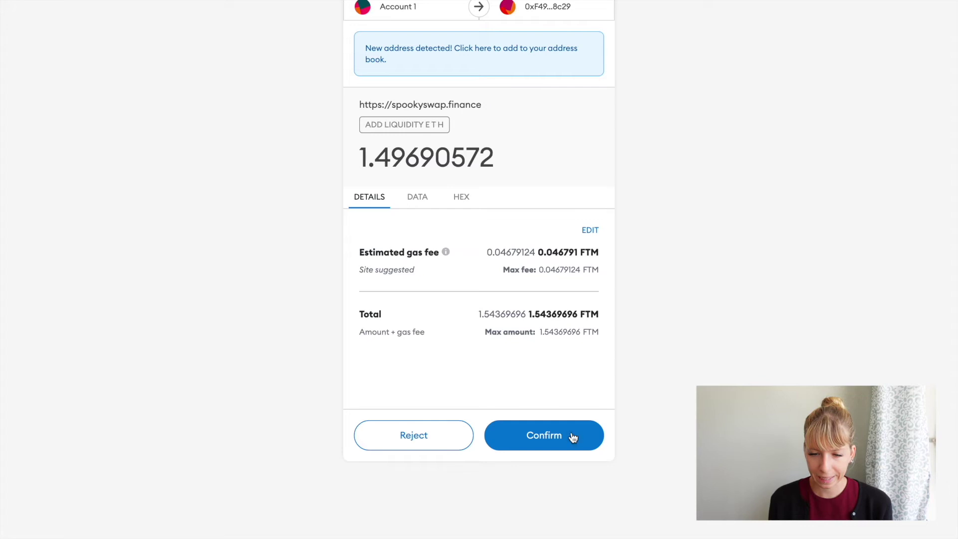
click(573, 437)
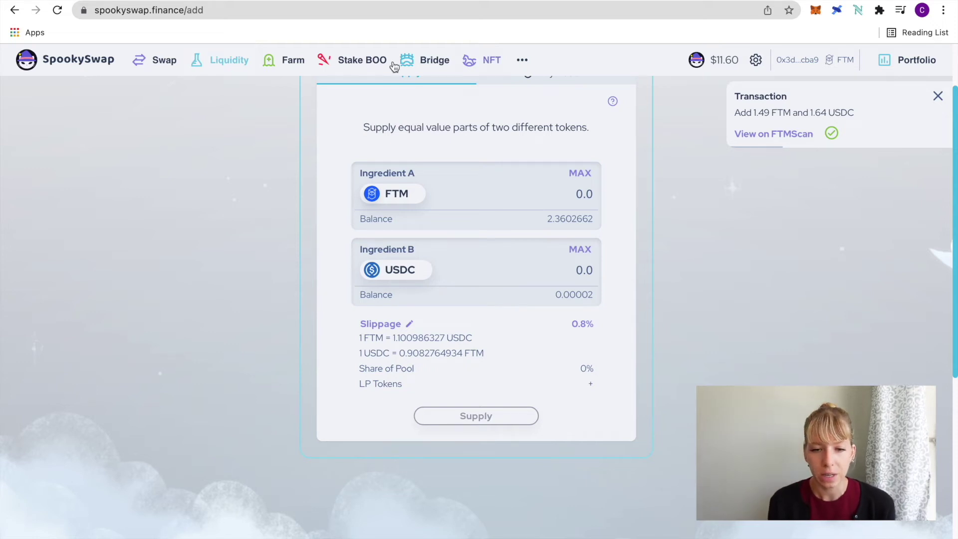
Approve the USDC-FTM spLP tokens for staking in their farm, confirming in MetaMask
click(289, 63)
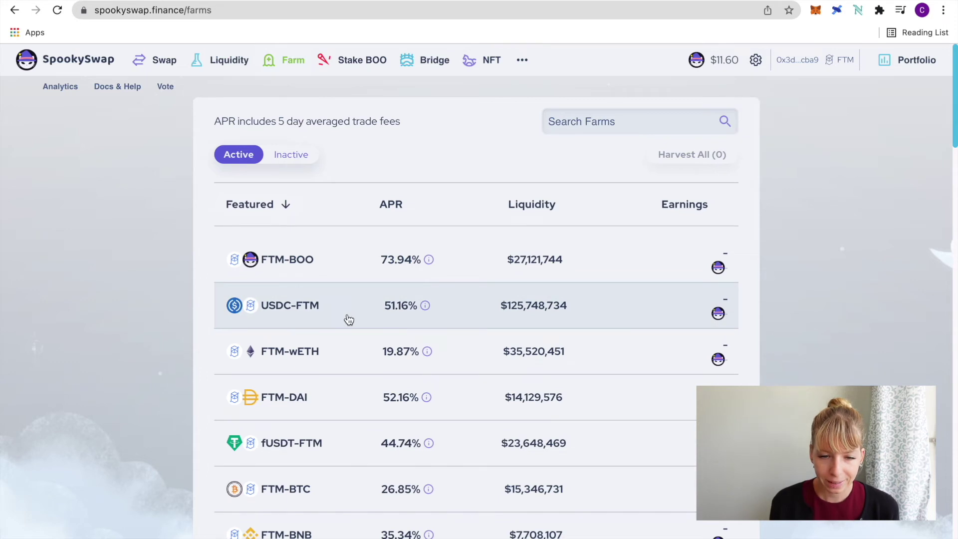
click(349, 320)
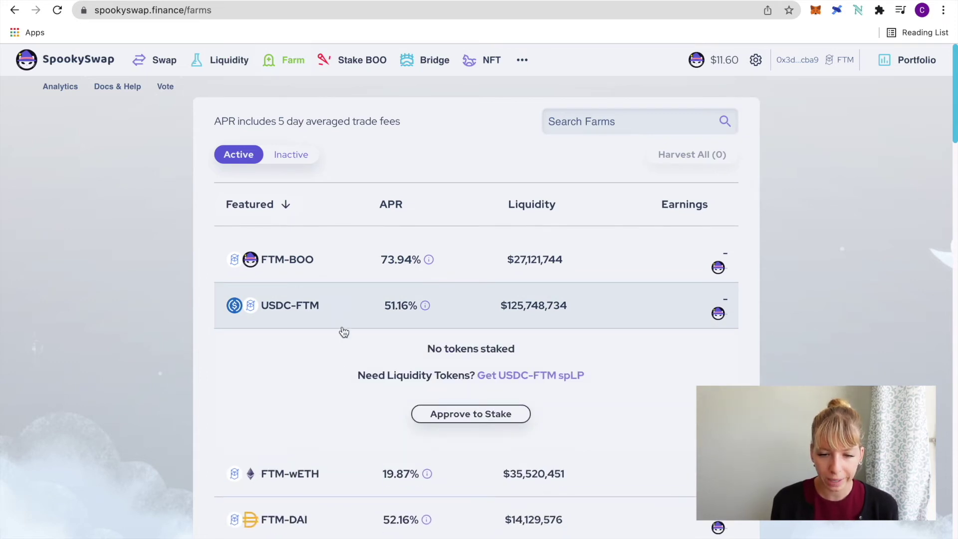
click(487, 414)
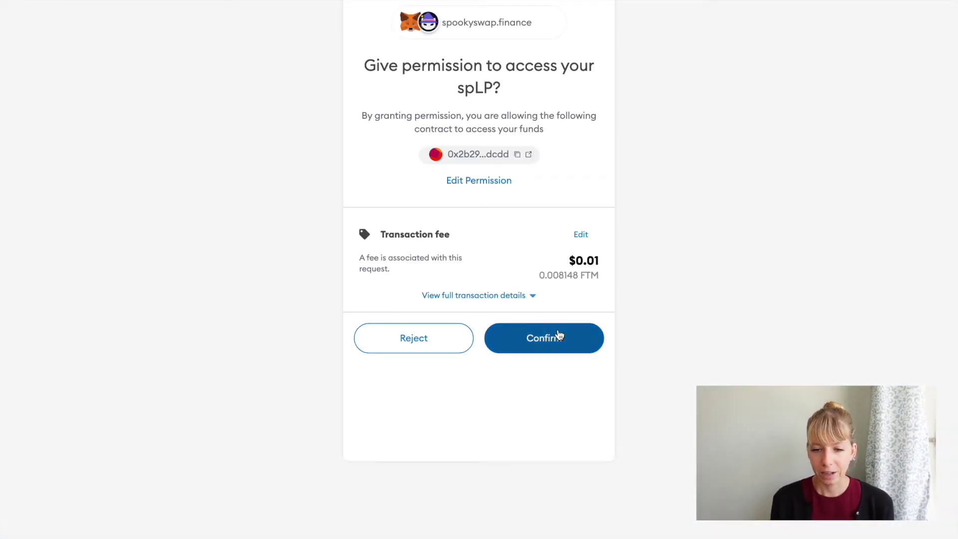
click(557, 334)
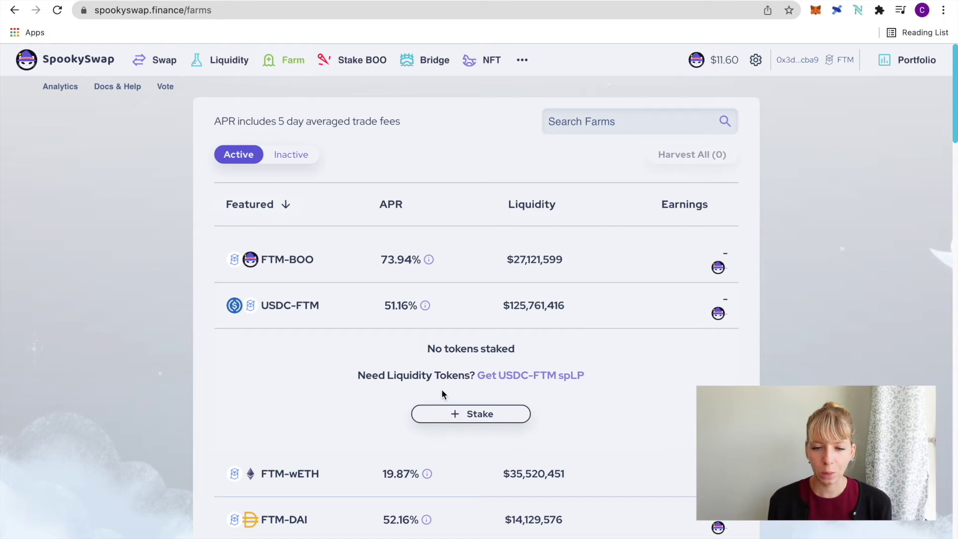
click(459, 421)
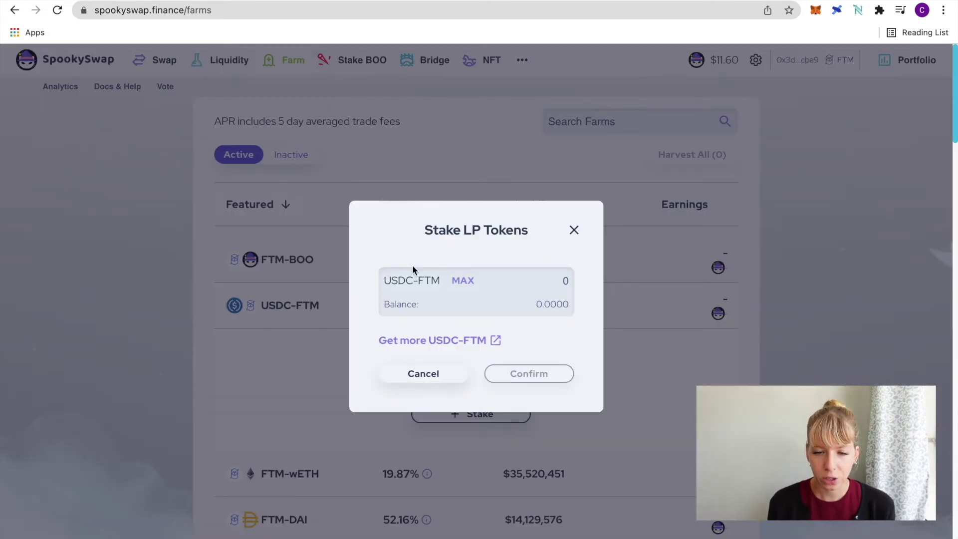
Stake the maximum USDC-FTM LP balance (9.82459e-7 LP, about $3.30) in the farm
click(462, 281)
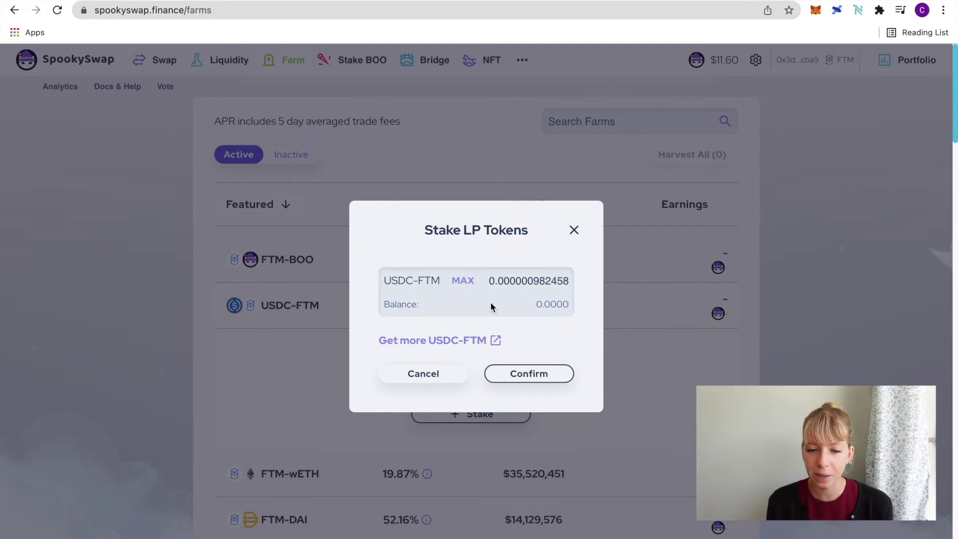
click(539, 377)
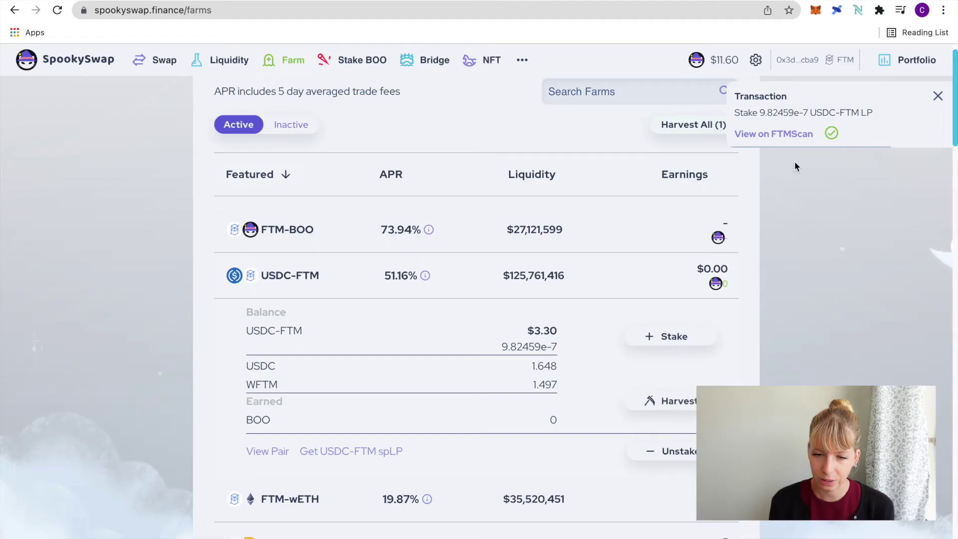
scroll(400, 253, down, 1)
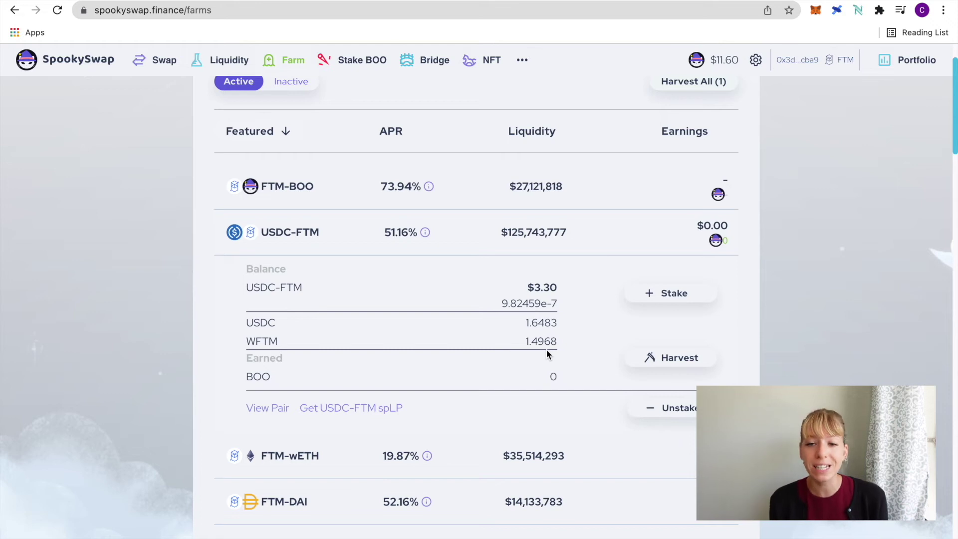
scroll(547, 349, up, 1)
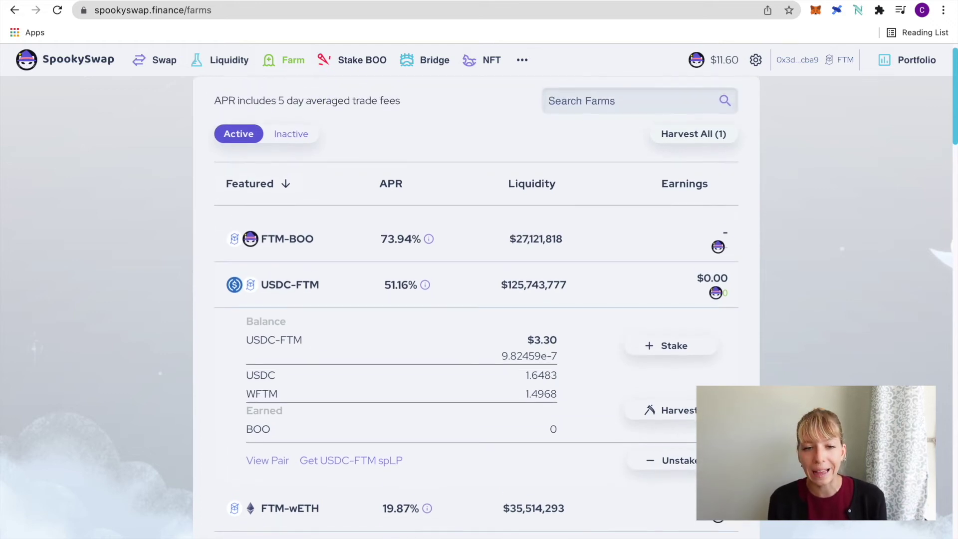
Review the Stake BOO pool: 1 xBOO = 1.7539 BOO, TVL $54.7M, about 34.13% APR
click(347, 68)
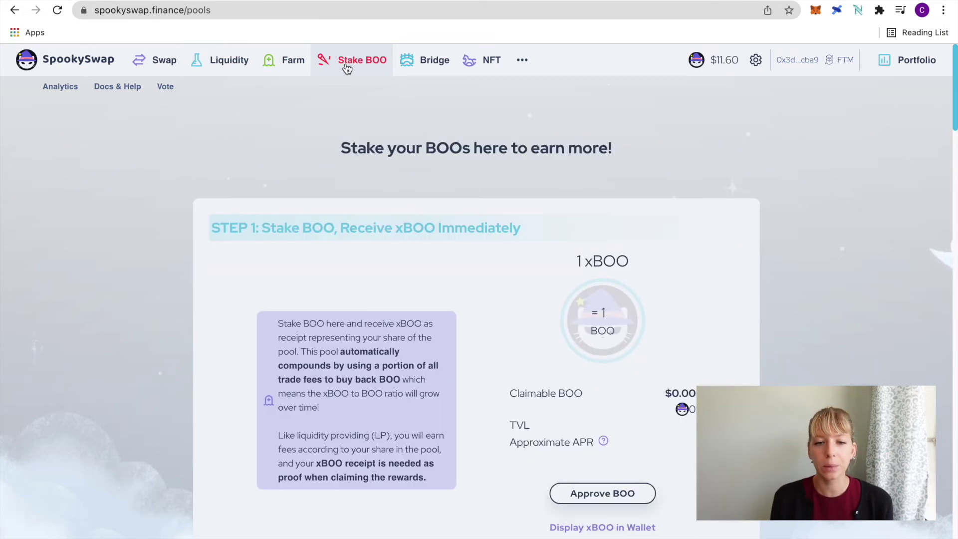
scroll(827, 329, down, 2)
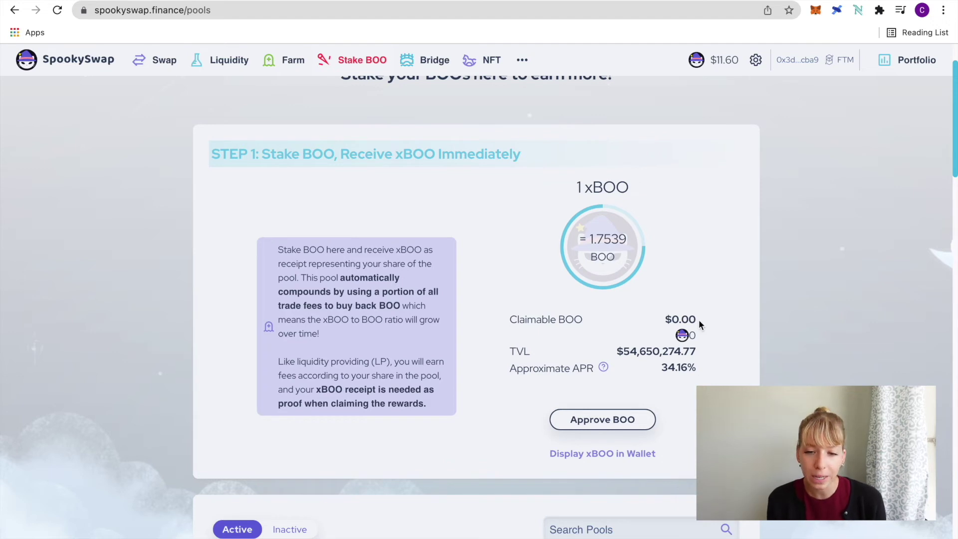
scroll(698, 320, down, 1)
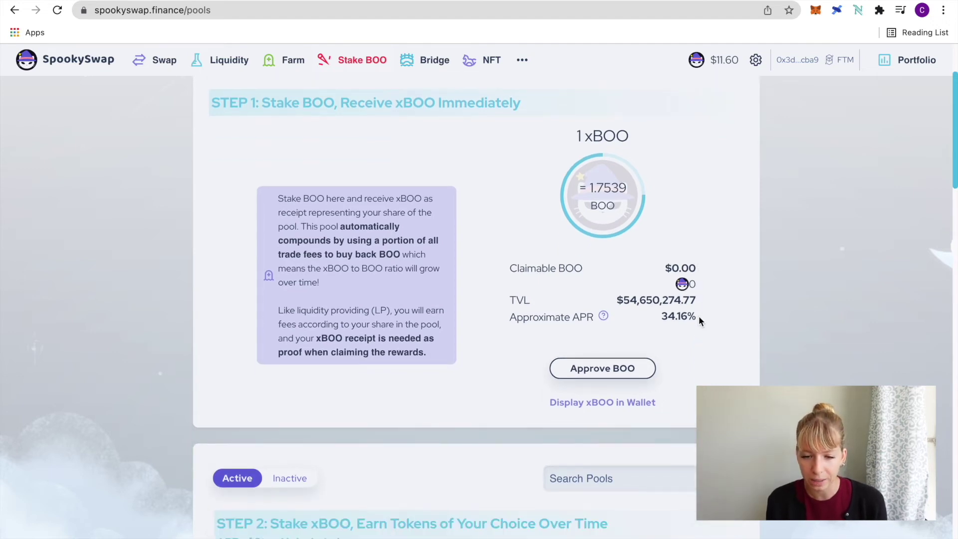
scroll(699, 315, down, 2)
scroll(603, 340, up, 1)
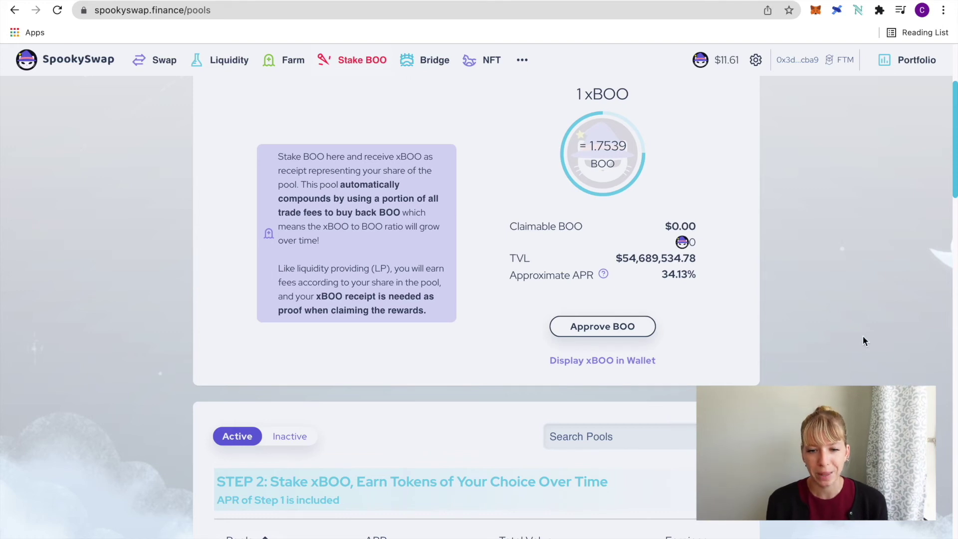
scroll(687, 222, up, 1)
scroll(687, 221, up, 4)
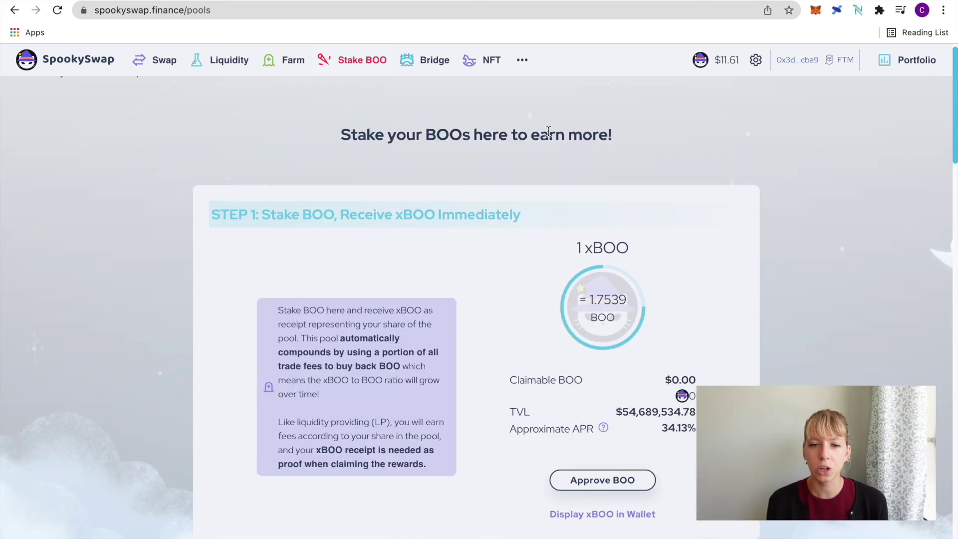
On the Bridge page, set the source chain to Fantom and keep BSC as destination
click(416, 60)
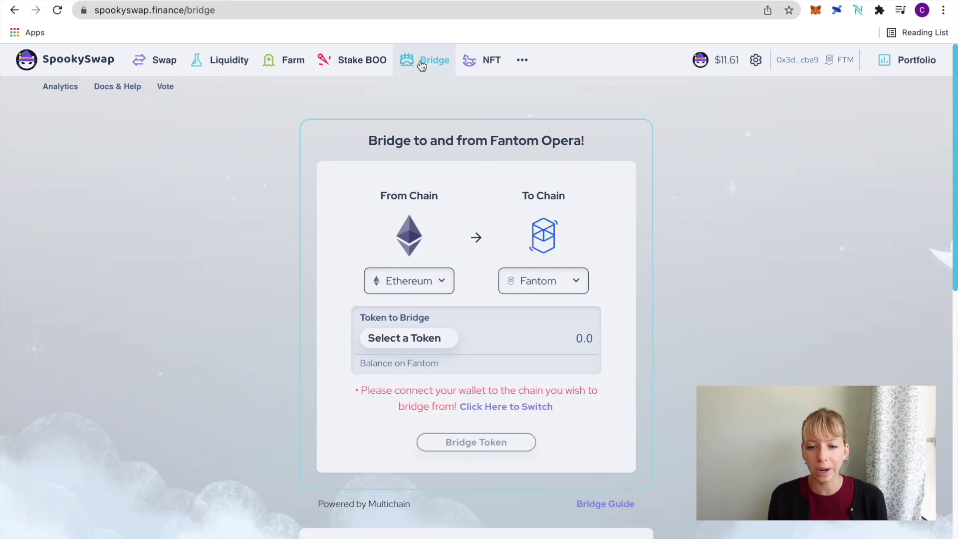
click(439, 287)
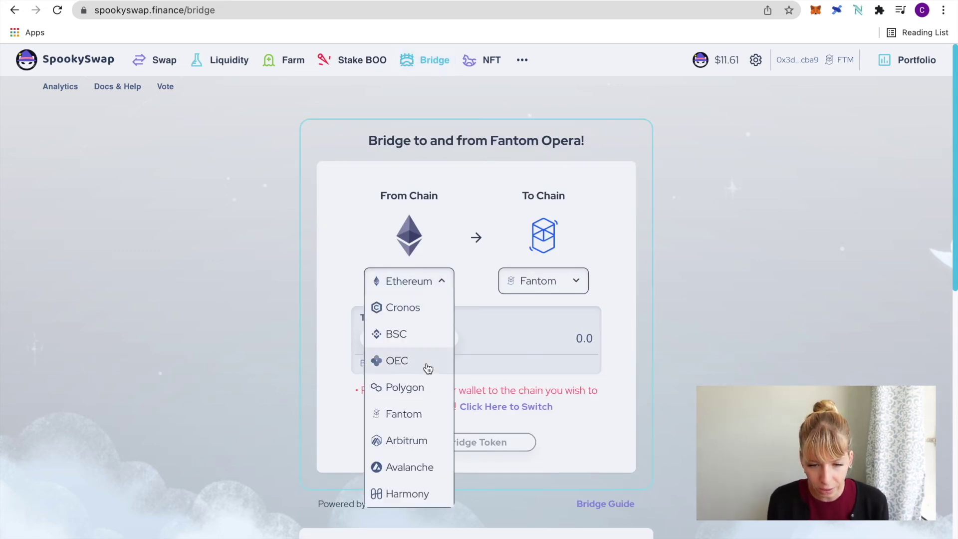
scroll(427, 367, down, 2)
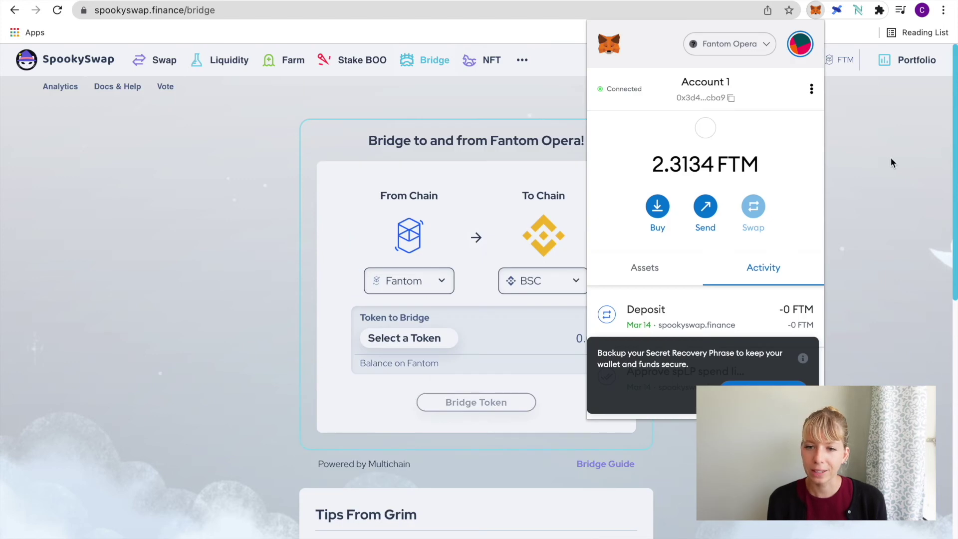
click(891, 157)
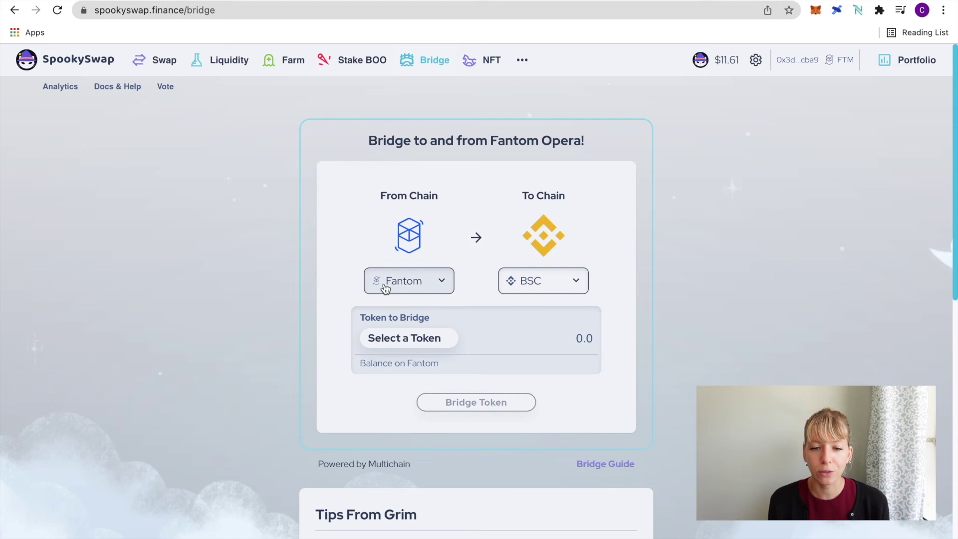
click(568, 282)
scroll(517, 366, down, 2)
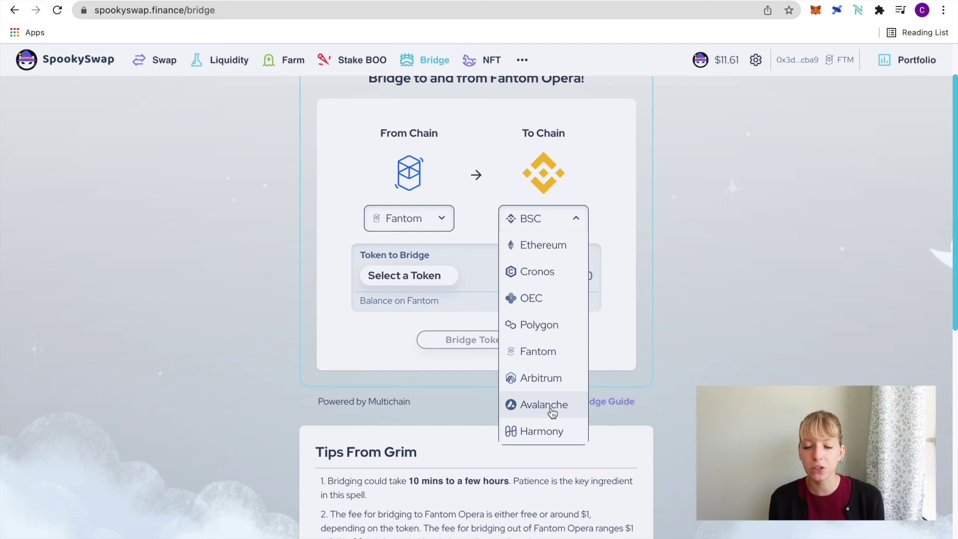
click(706, 315)
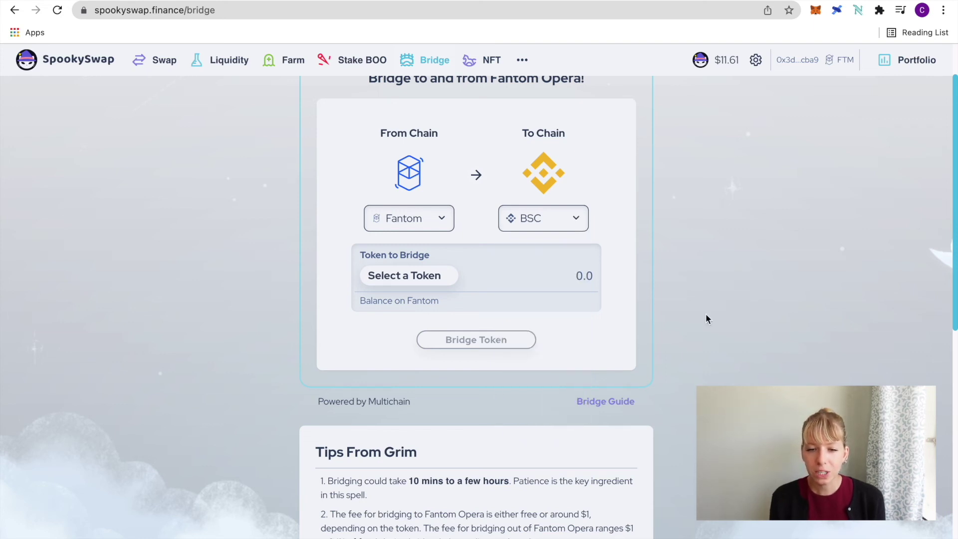
Choose USDC as the bridge token, showing a 12 USDC minimum, 27,570 maximum and 0.9 USDC fee
click(428, 276)
scroll(400, 390, down, 3)
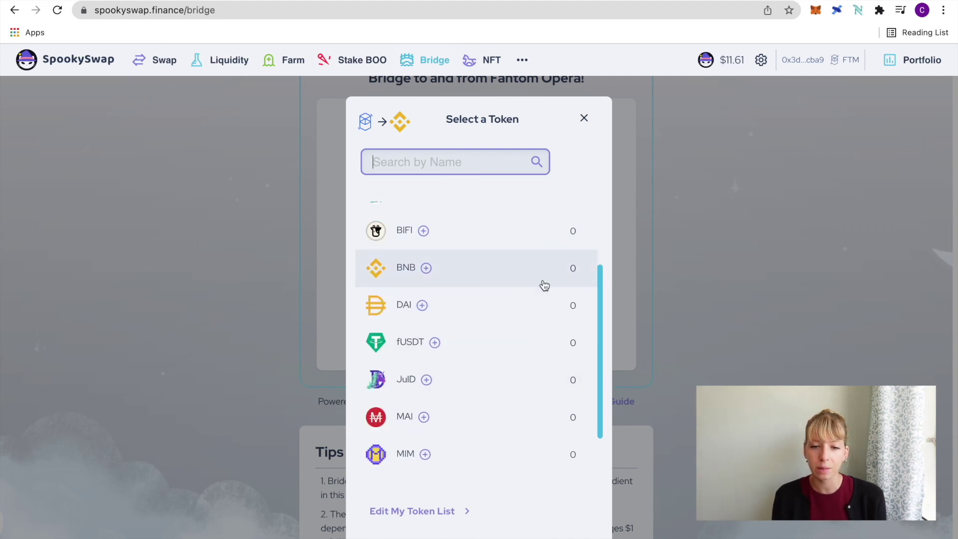
scroll(543, 280, up, 3)
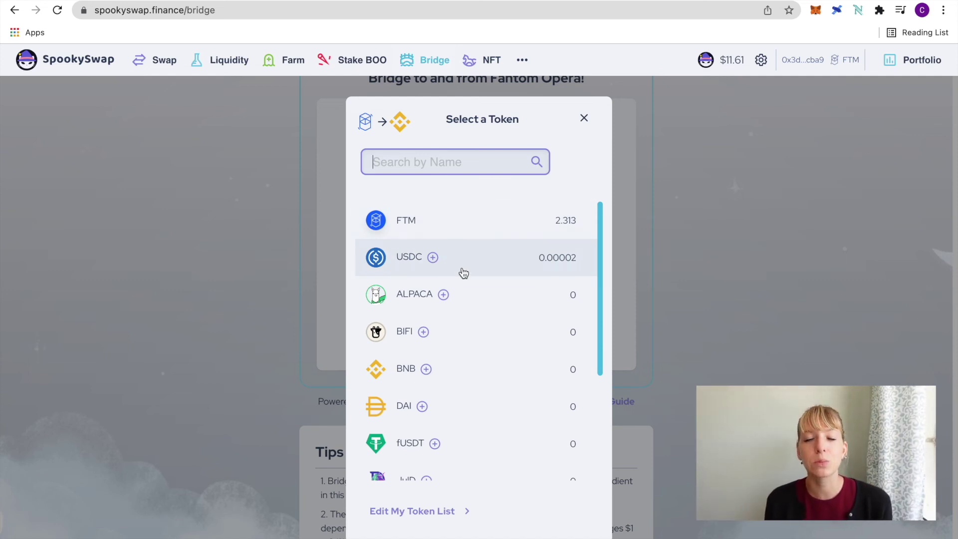
click(464, 242)
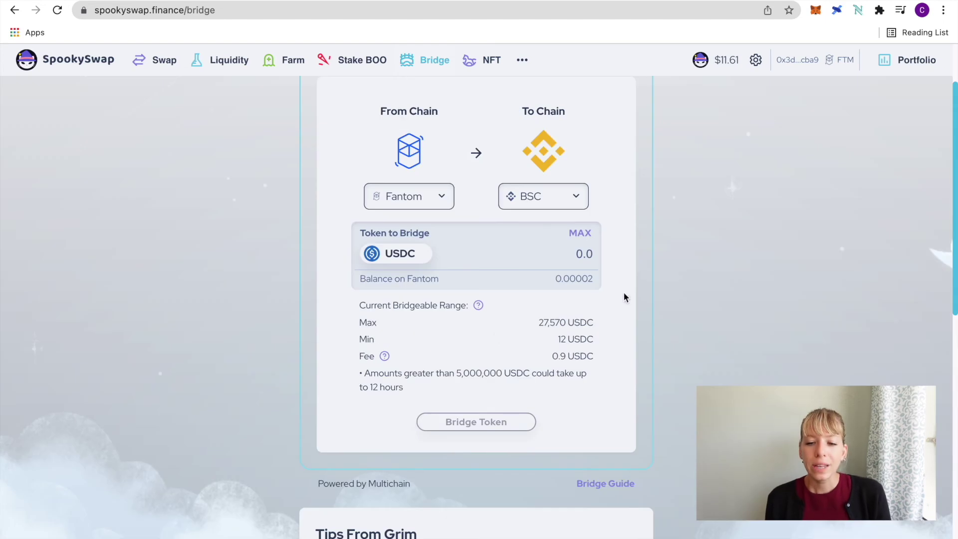